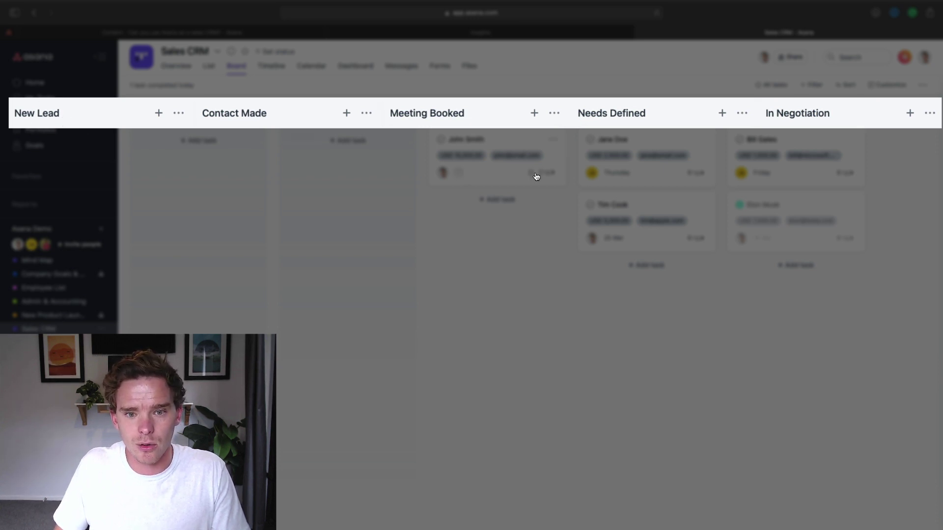
pyautogui.moveTo(537, 177); pyautogui.dragTo(499, 180)
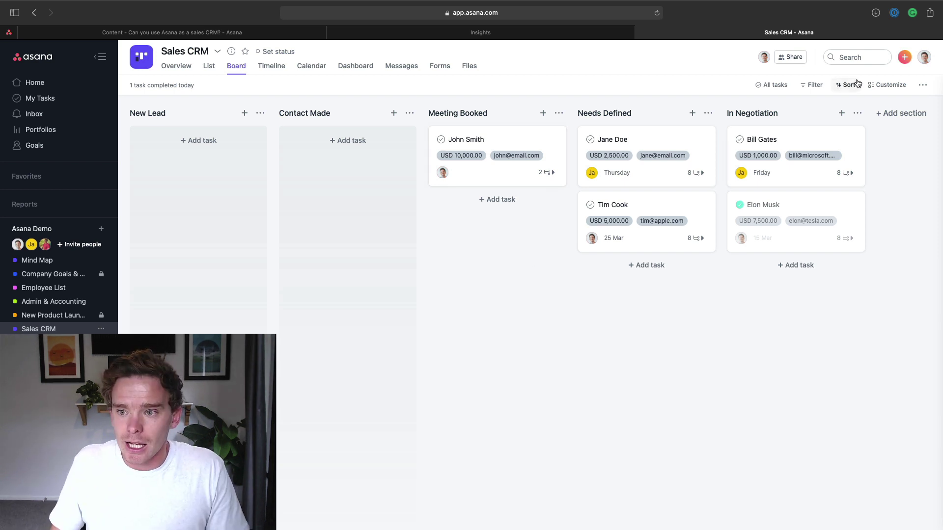
pyautogui.click(888, 85)
pyautogui.scroll(-1, 882, 205)
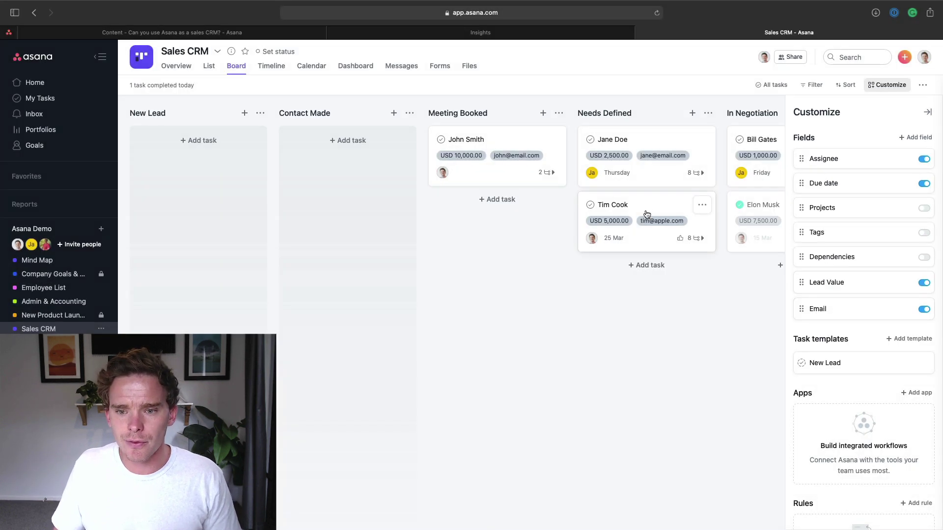
pyautogui.click(603, 242)
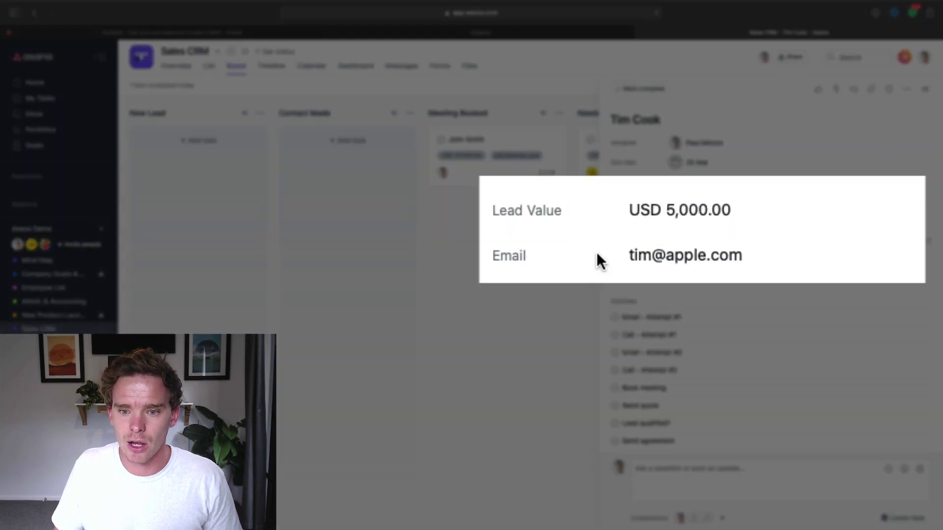
pyautogui.click(722, 224)
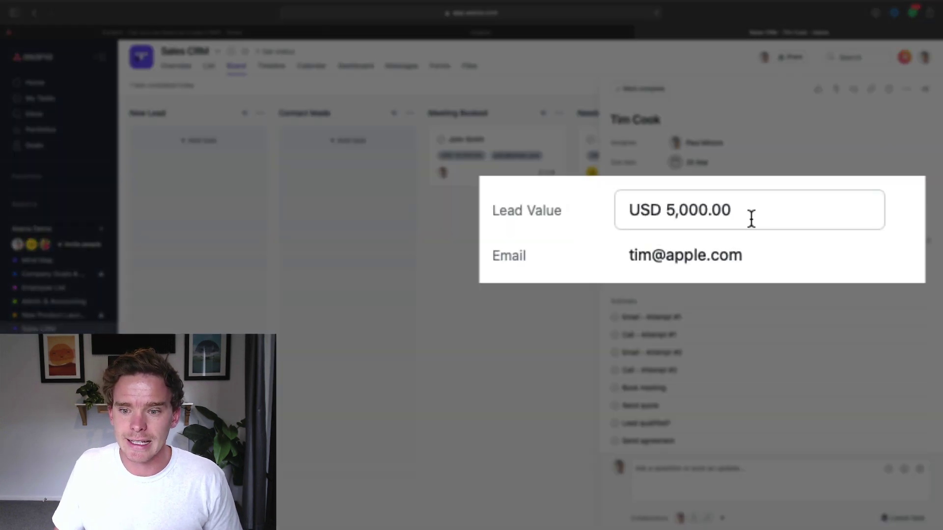
pyautogui.moveTo(769, 214); pyautogui.dragTo(623, 210)
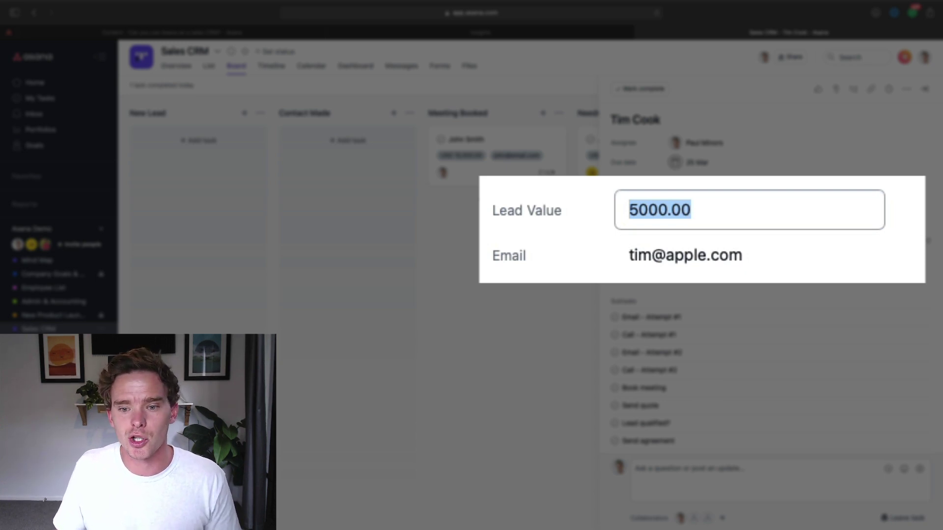
pyautogui.click(776, 269)
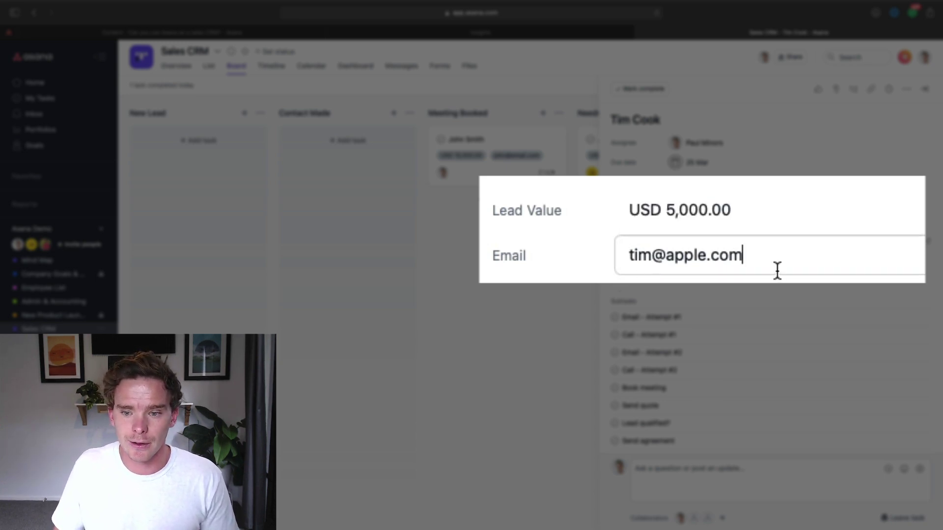
pyautogui.moveTo(776, 270); pyautogui.dragTo(591, 241)
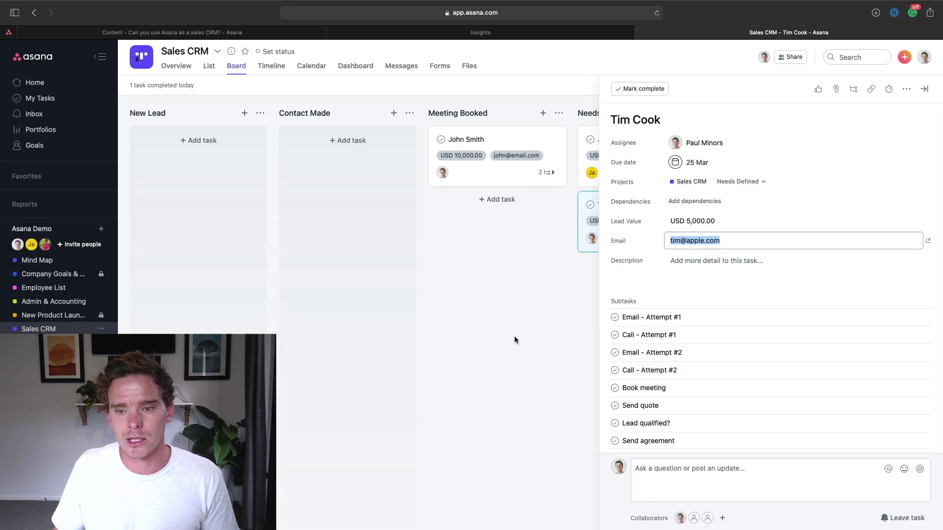
pyautogui.click(514, 336)
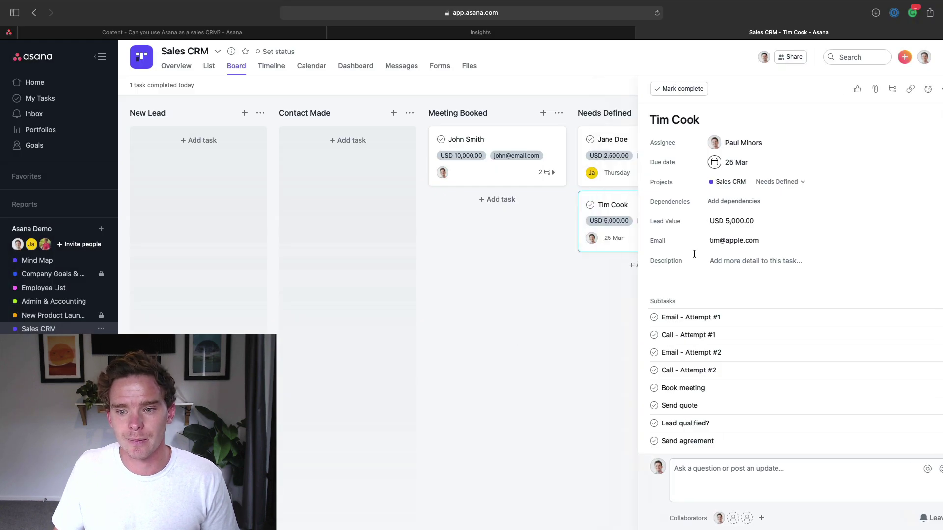
# Step: Add a custom Text field named 'Phone' to the Sales CRM project
pyautogui.click(888, 84)
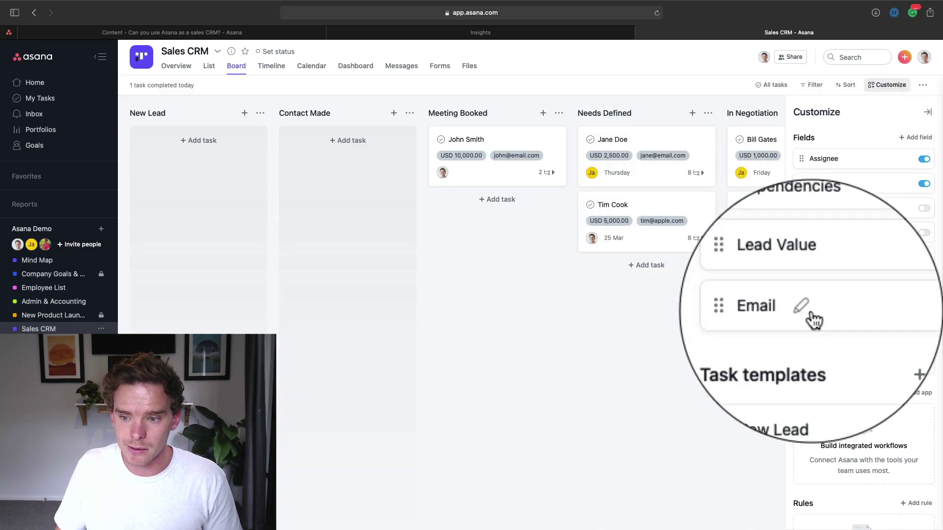
pyautogui.click(915, 138)
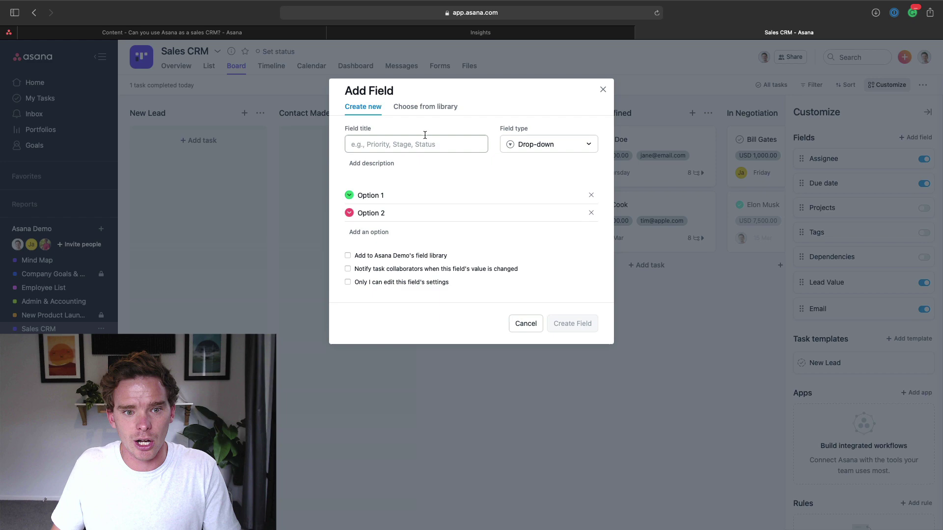
pyautogui.write('Phone')
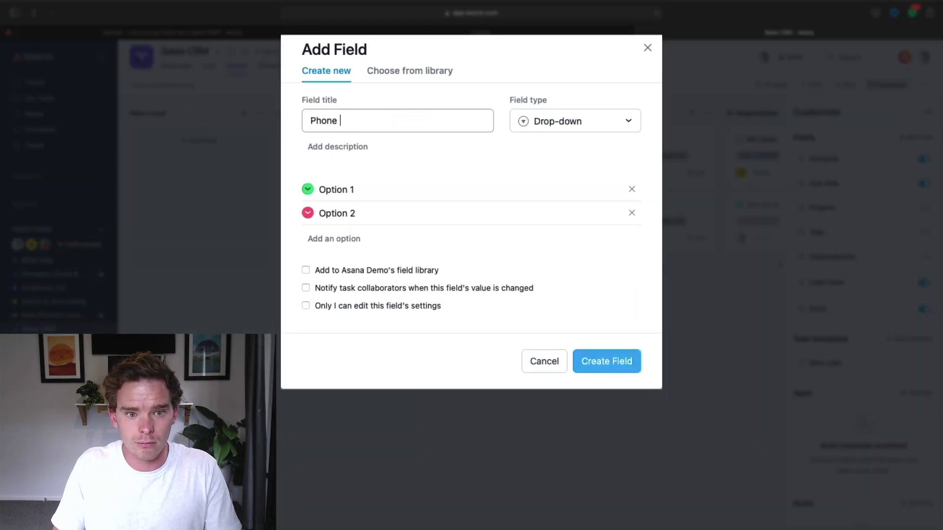
pyautogui.click(558, 124)
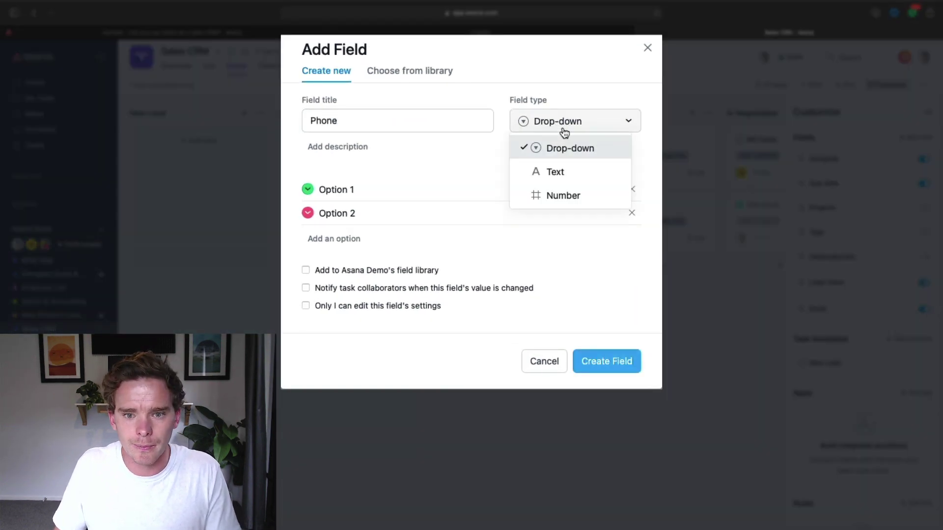
pyautogui.click(556, 169)
pyautogui.click(589, 251)
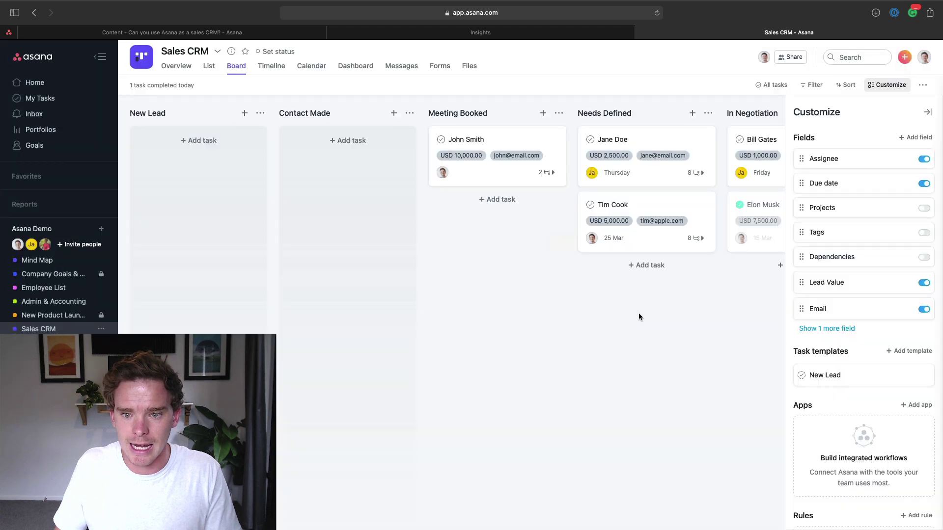
# Step: Open the lead's task and enter the contact's phone number in the Phone field
pyautogui.click(656, 217)
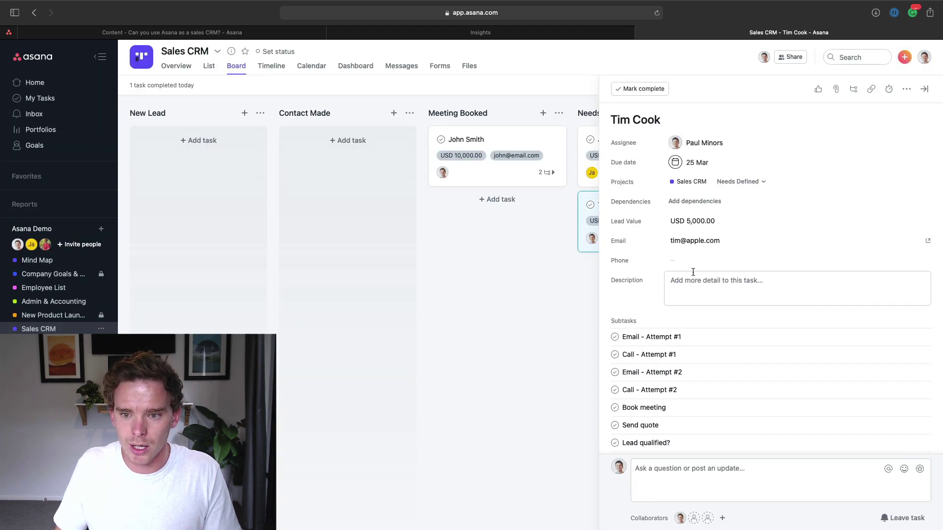
pyautogui.write('+1')
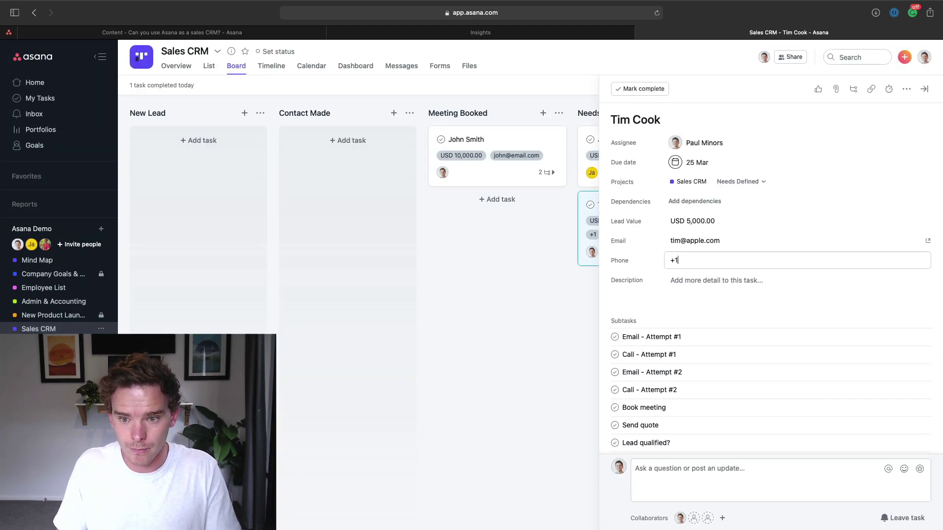
pyautogui.write('23456789')
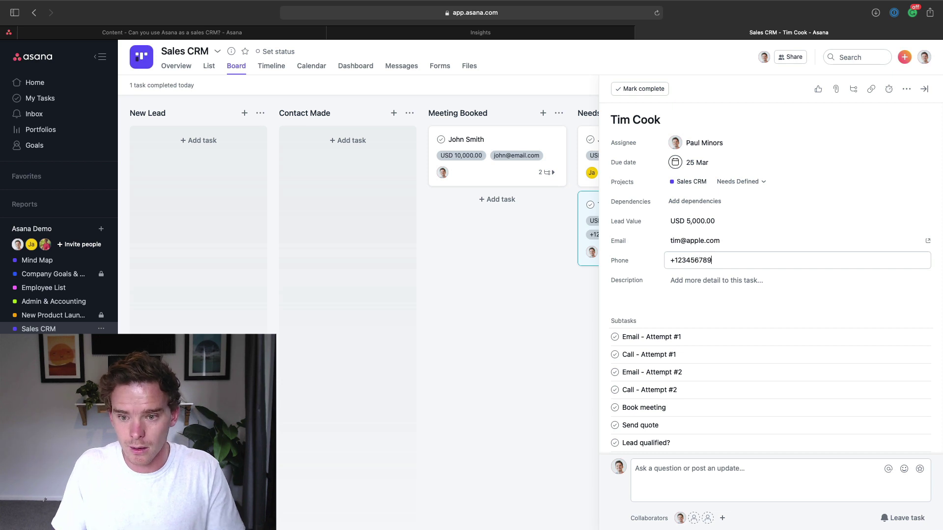
pyautogui.click(650, 295)
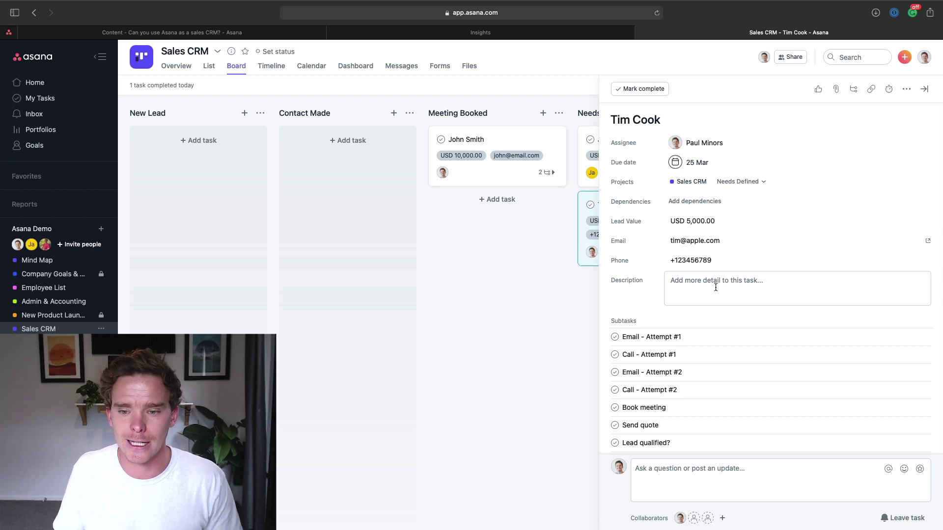
# Step: Describe the lead as needing help with website design and branding
pyautogui.scroll(-1, 675, 265)
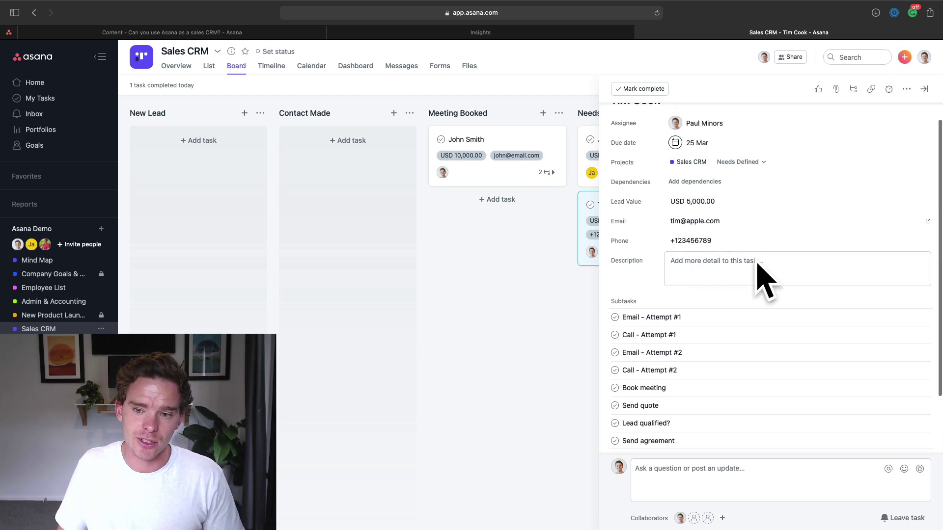
pyautogui.scroll(1, 737, 280)
pyautogui.click(819, 277)
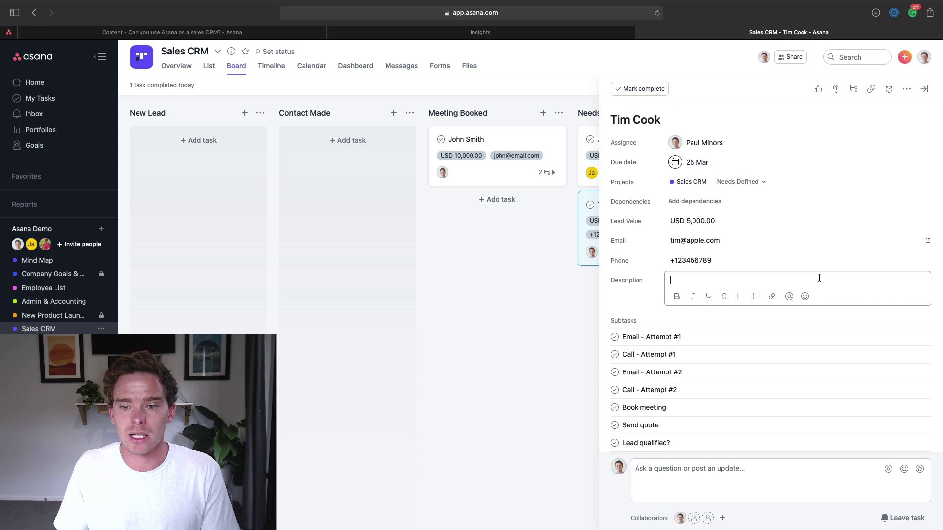
pyautogui.write('Tim')
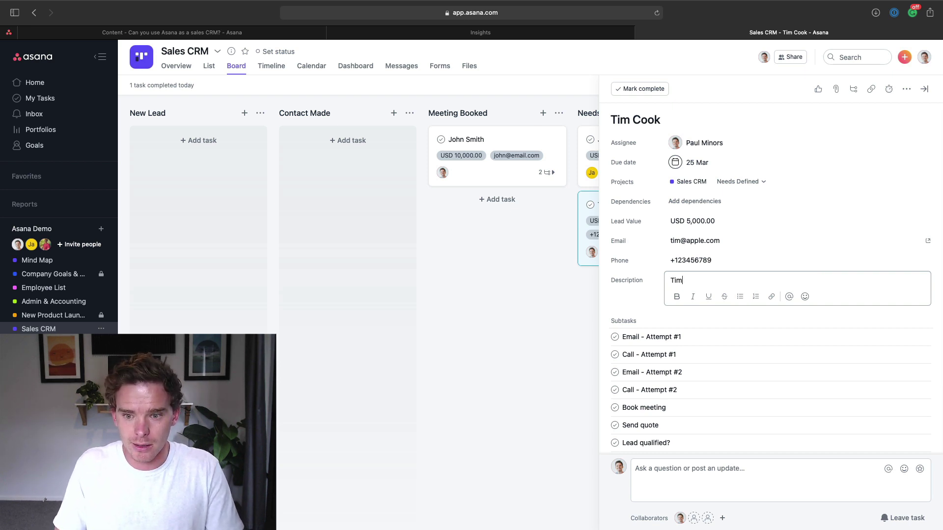
pyautogui.write(' needs help with with website design')
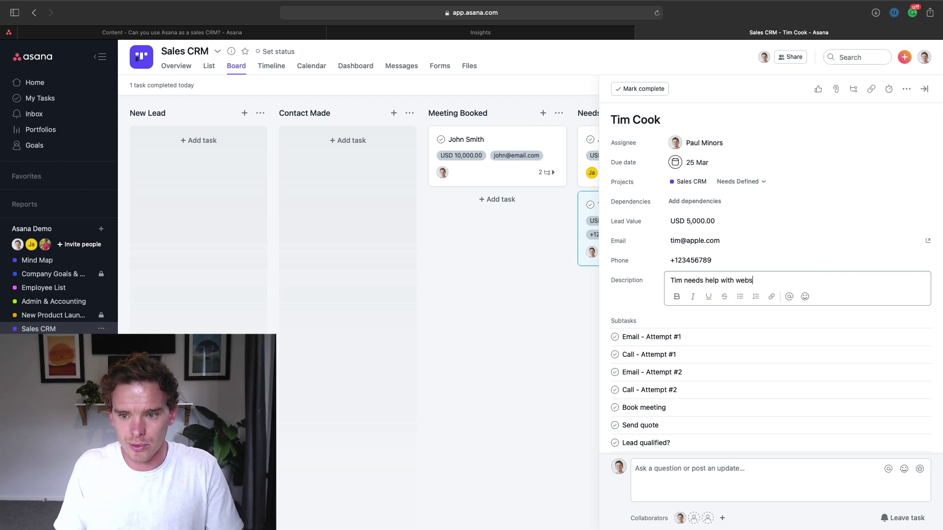
pyautogui.write(' and branding.')
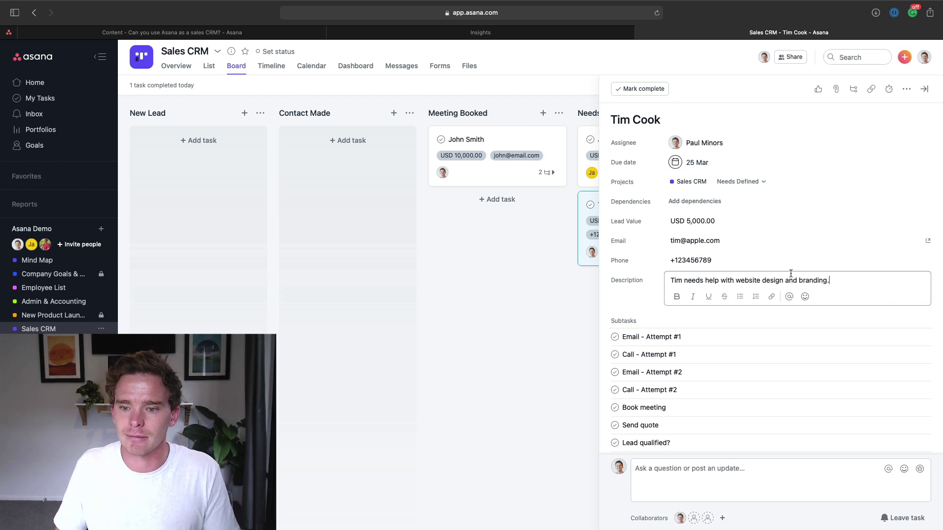
pyautogui.moveTo(856, 276); pyautogui.dragTo(651, 269)
pyautogui.click(618, 300)
# Step: Complete the outreach, Book meeting, Send quote and Lead qualified? subtasks, then close the lead
pyautogui.scroll(-3, 671, 278)
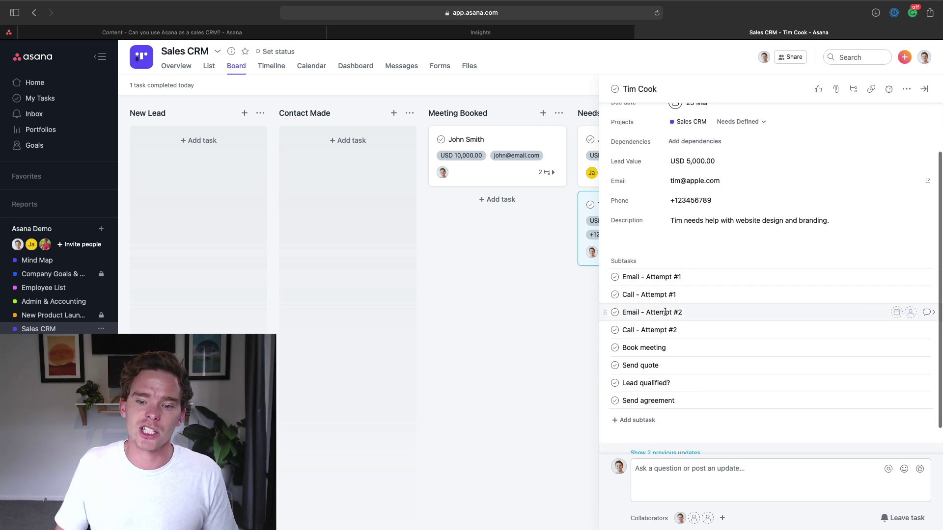
pyautogui.click(615, 277)
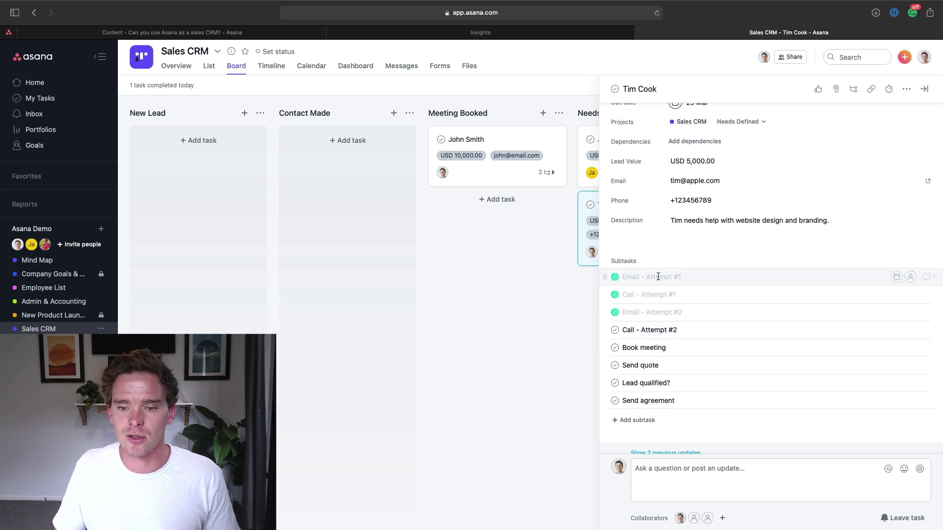
pyautogui.scroll(-1, 639, 304)
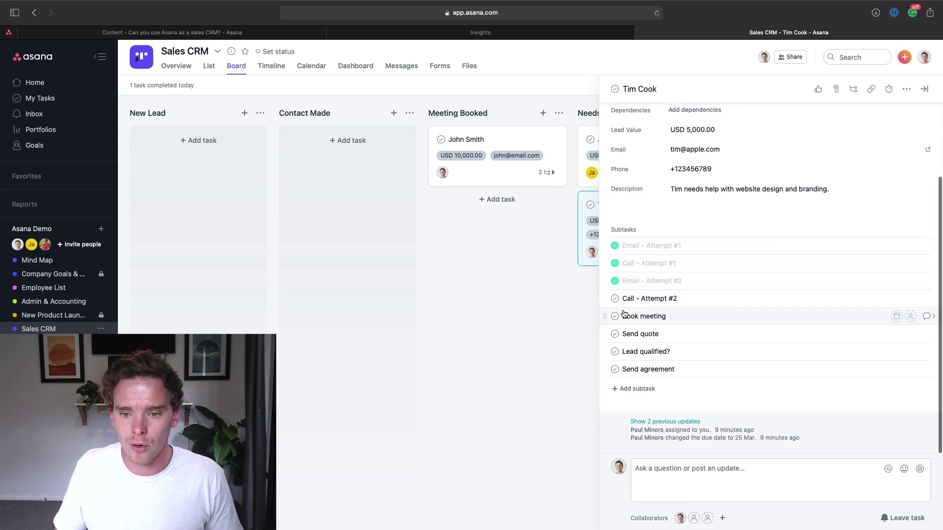
pyautogui.click(615, 316)
pyautogui.click(614, 334)
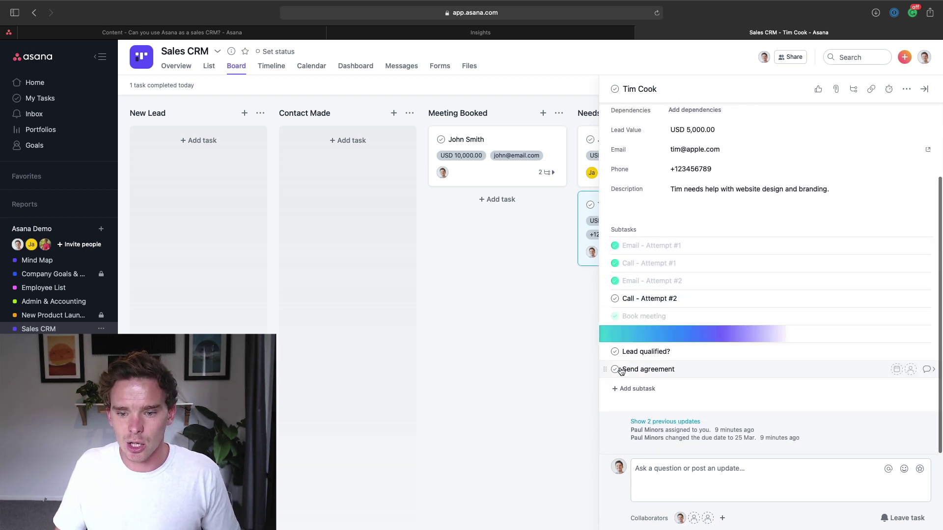
pyautogui.click(615, 351)
pyautogui.scroll(5, 642, 367)
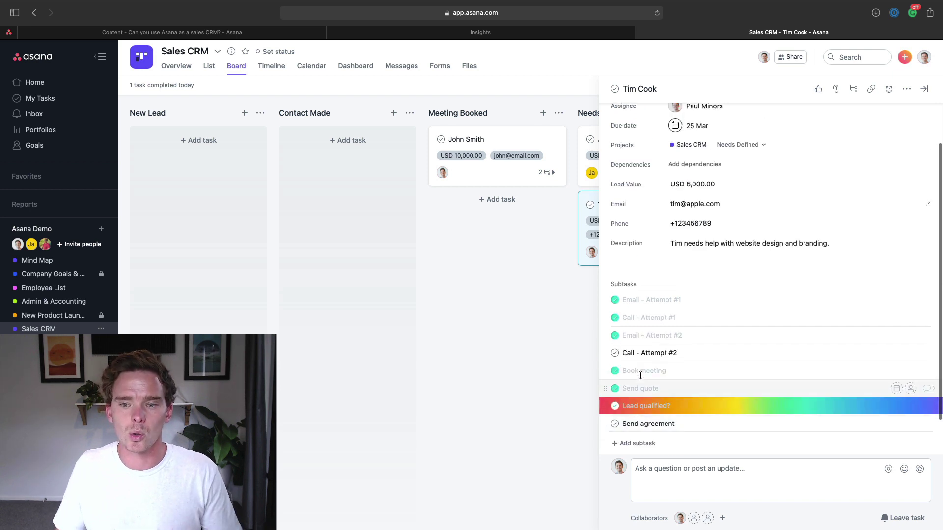
pyautogui.click(924, 89)
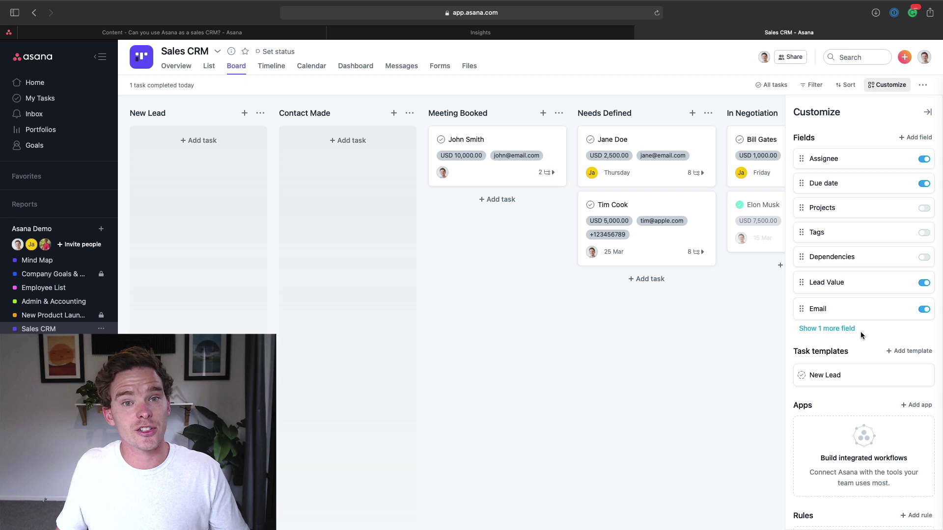
# Step: In the New Lead template, move Lead qualified? above Book meeting and finish editing
pyautogui.click(827, 374)
pyautogui.scroll(-2, 574, 250)
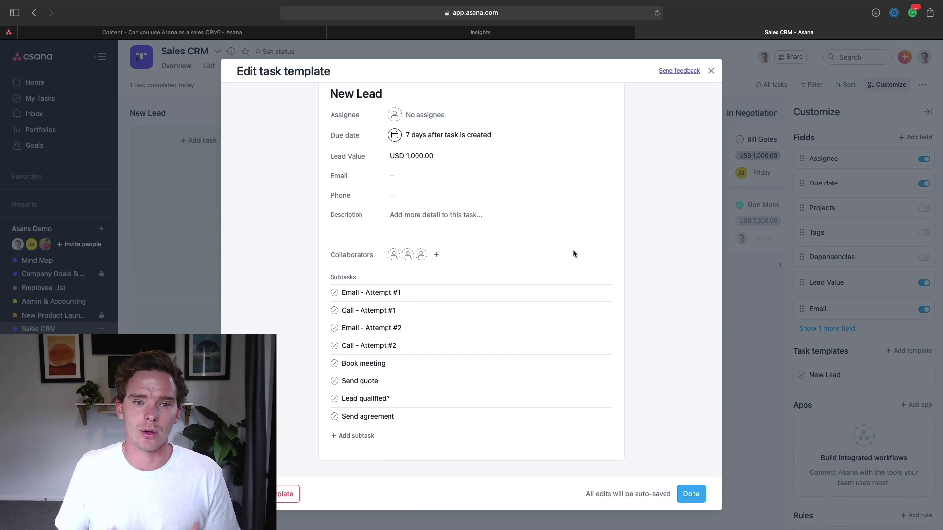
pyautogui.scroll(2, 524, 212)
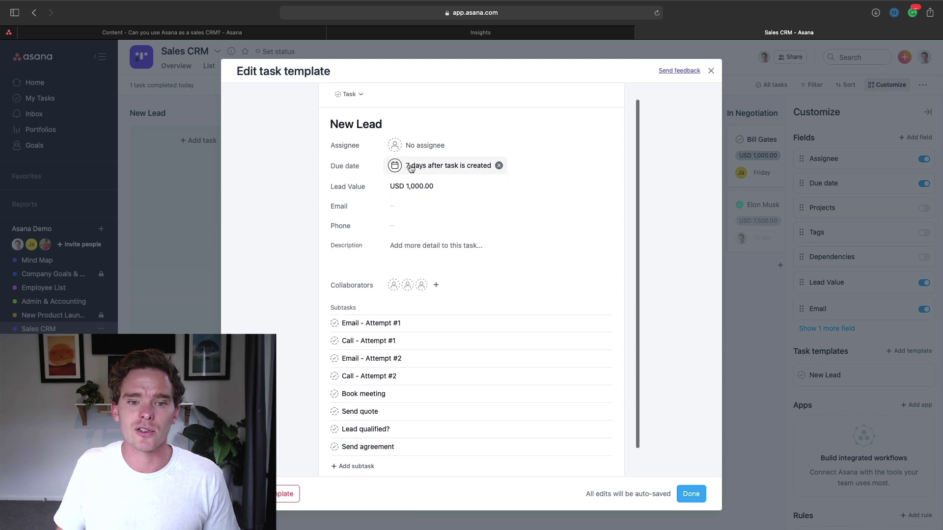
pyautogui.scroll(-1, 430, 171)
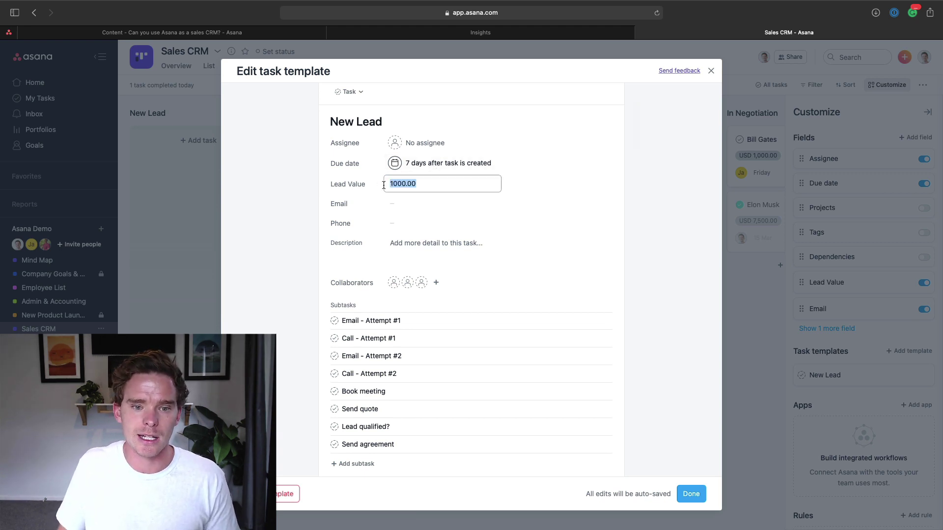
pyautogui.scroll(-2, 467, 221)
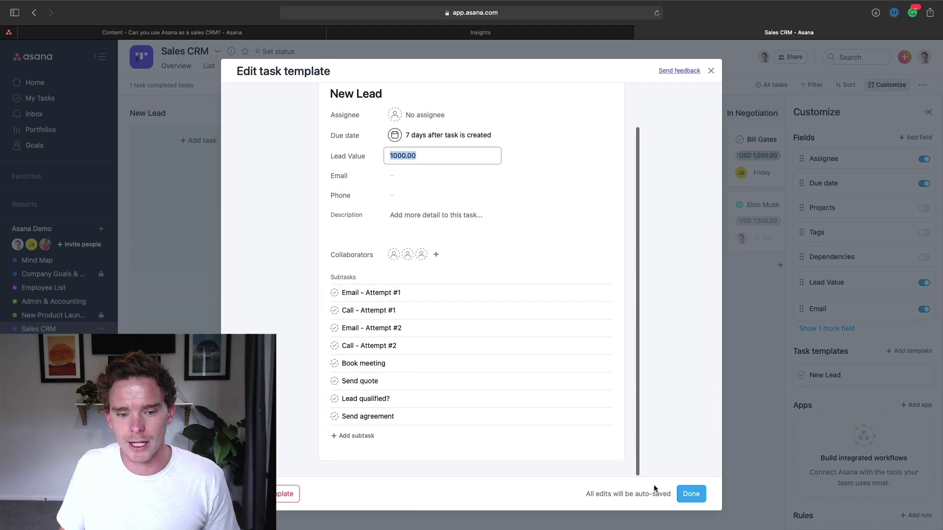
pyautogui.moveTo(323, 400); pyautogui.dragTo(363, 365)
pyautogui.click(690, 496)
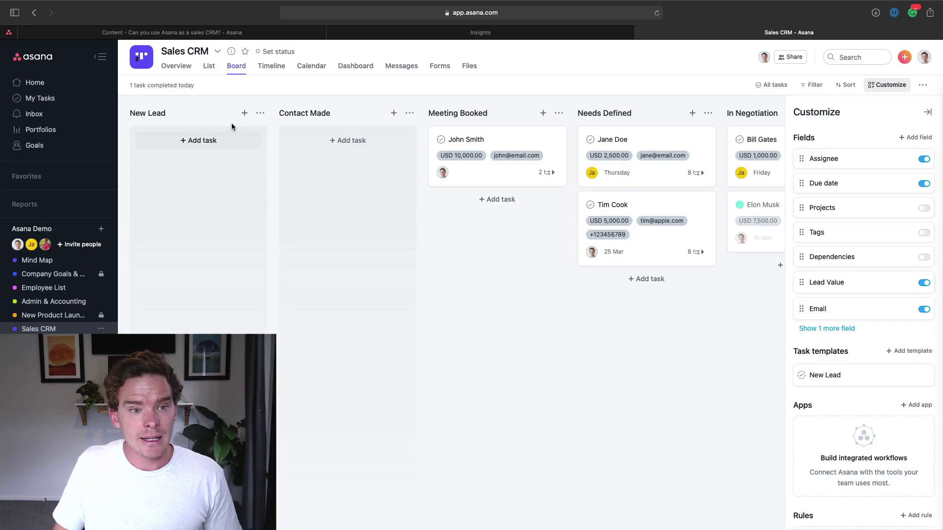
# Step: Create a lead from the New Lead template in the New Lead column, naming it after the contact, and review its details
pyautogui.click(245, 113)
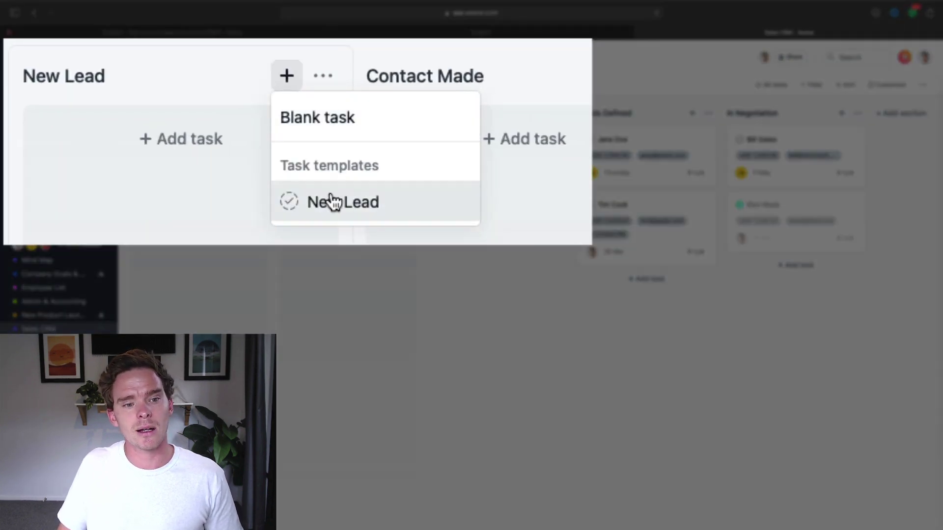
pyautogui.click(326, 216)
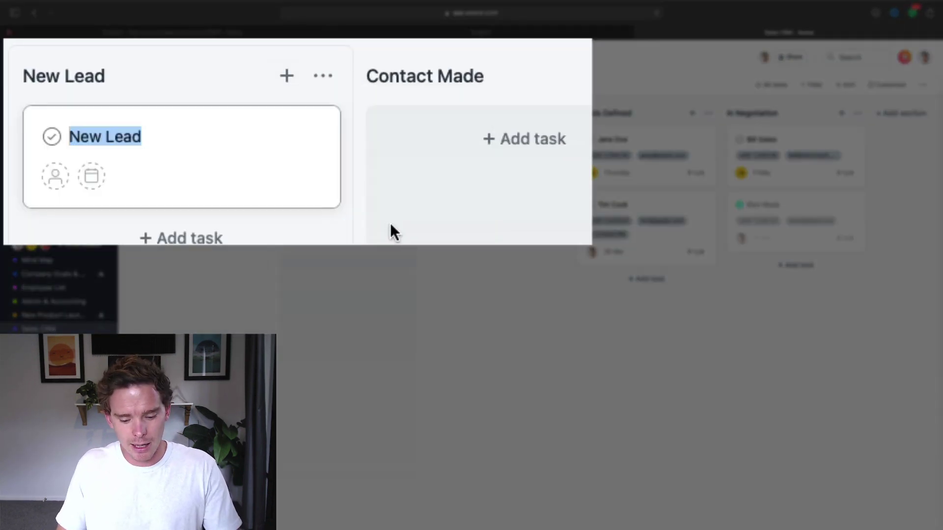
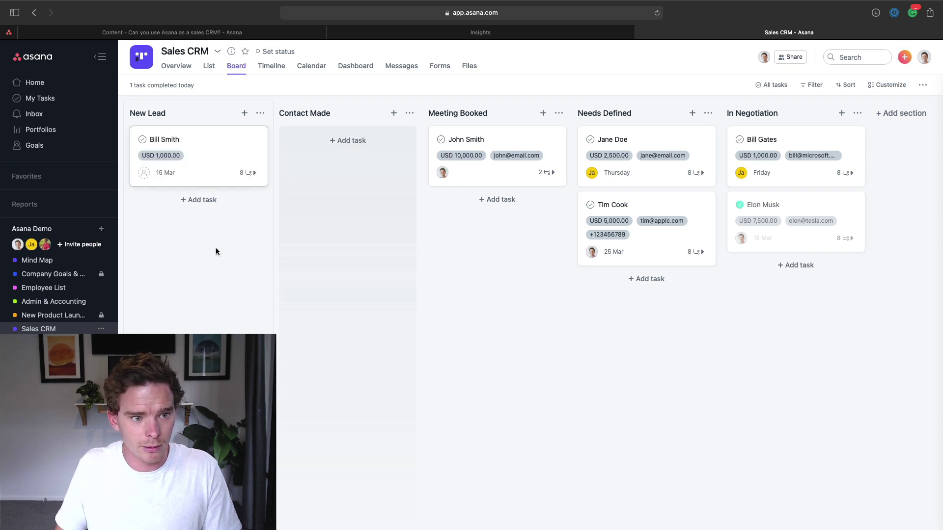
pyautogui.click(217, 164)
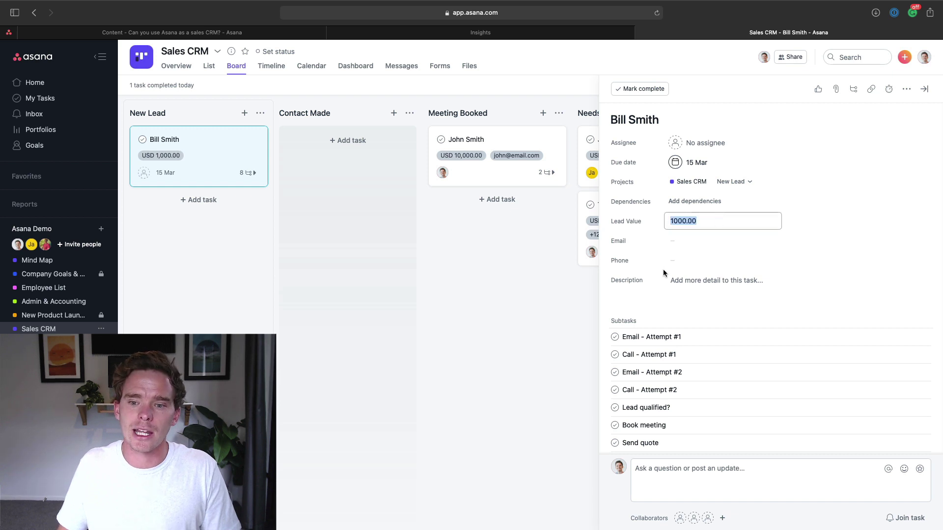
pyautogui.scroll(-2, 662, 266)
pyautogui.scroll(2, 676, 318)
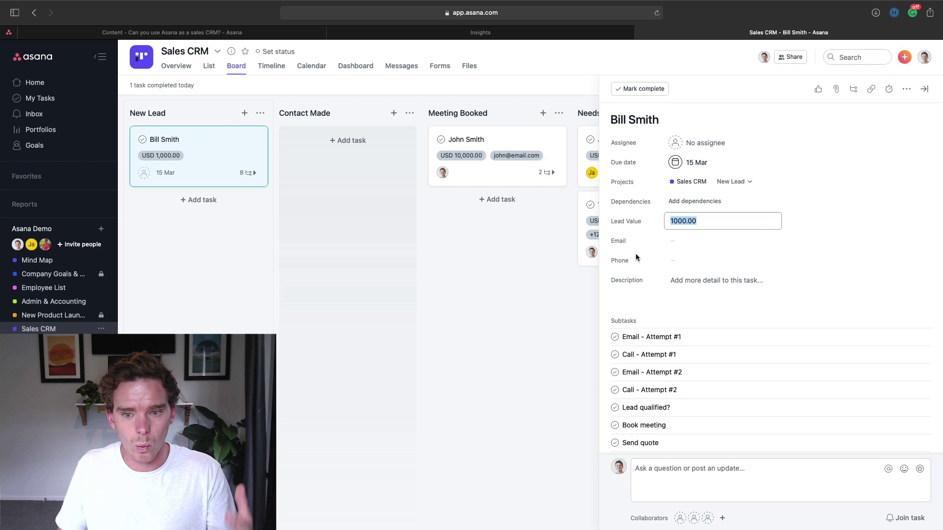
pyautogui.click(493, 192)
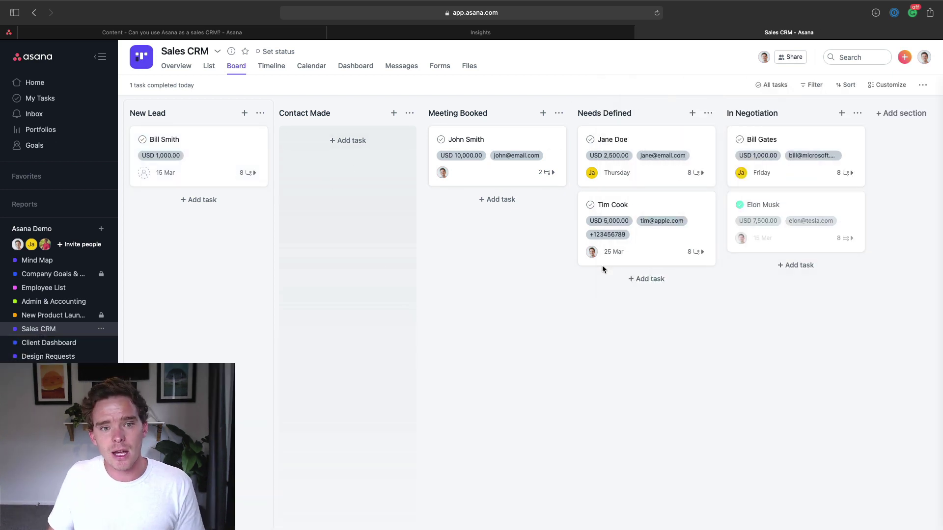
# Step: Read the Sales Script key resource from the Sales CRM overview, then return to the overview
pyautogui.click(181, 68)
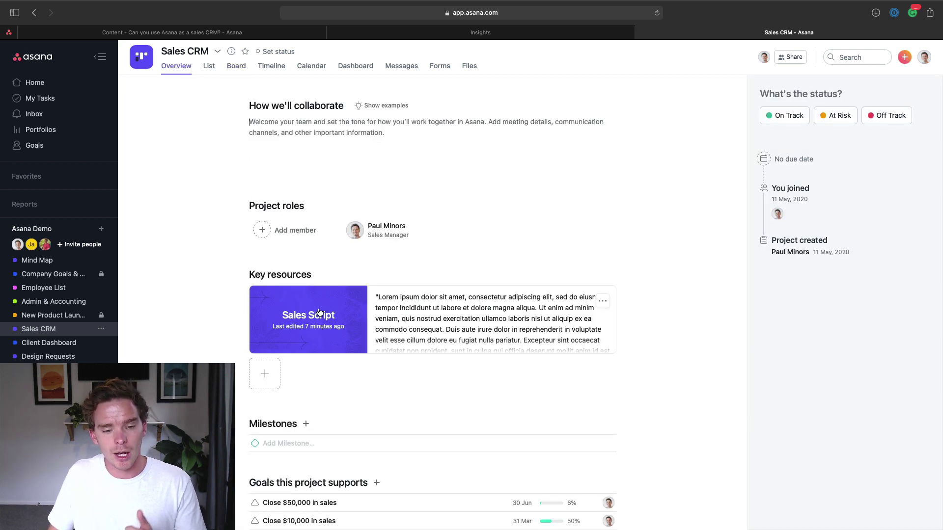
pyautogui.scroll(-1, 331, 306)
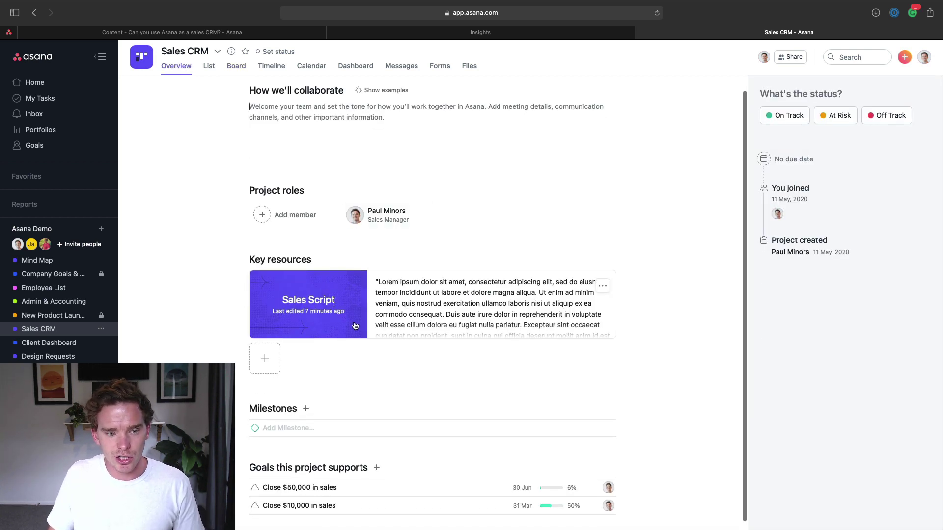
pyautogui.click(318, 291)
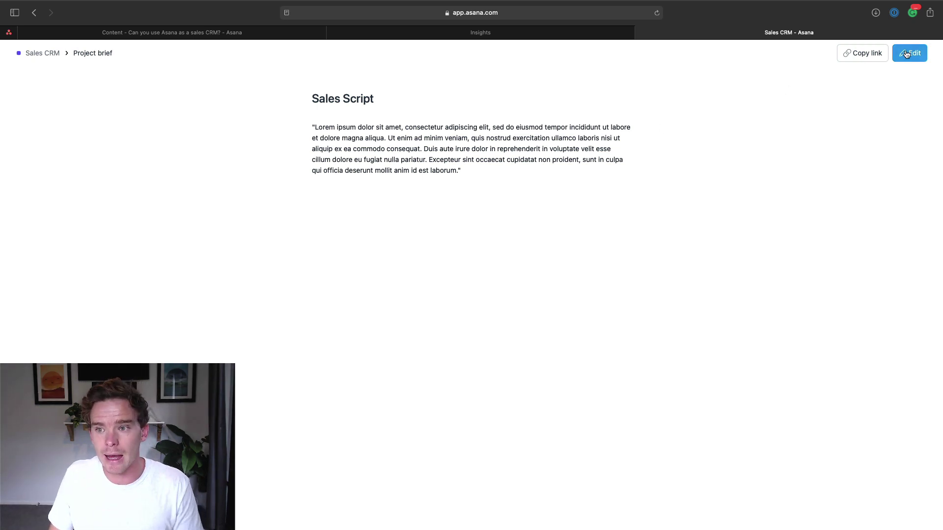
pyautogui.click(43, 53)
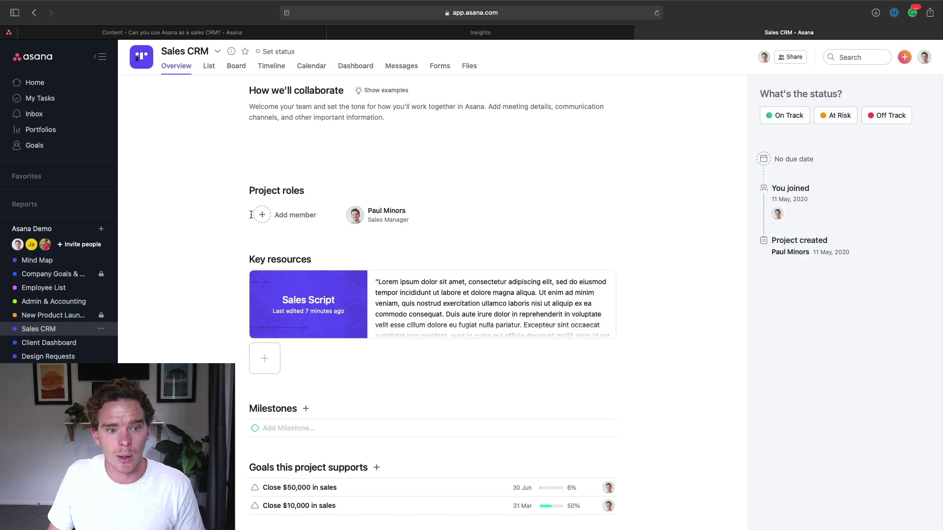
pyautogui.scroll(-1, 463, 258)
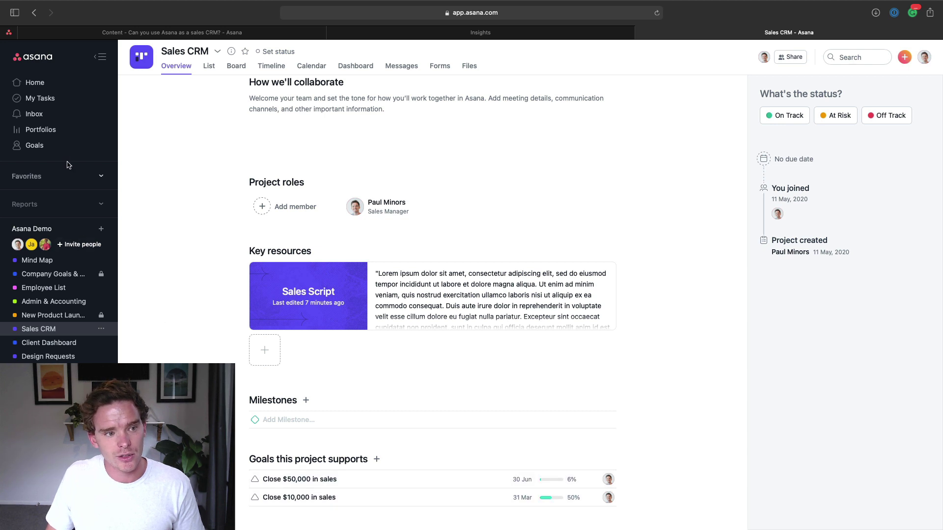
pyautogui.click(34, 145)
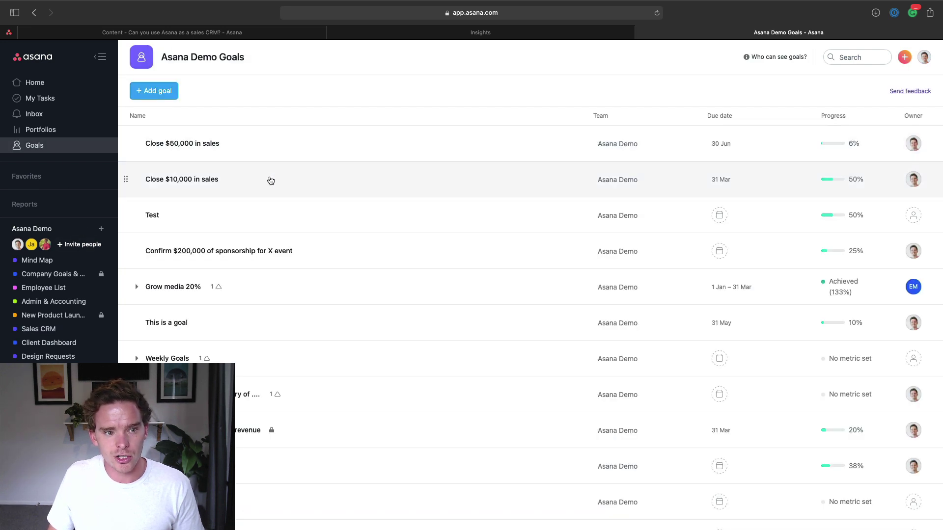
pyautogui.click(269, 180)
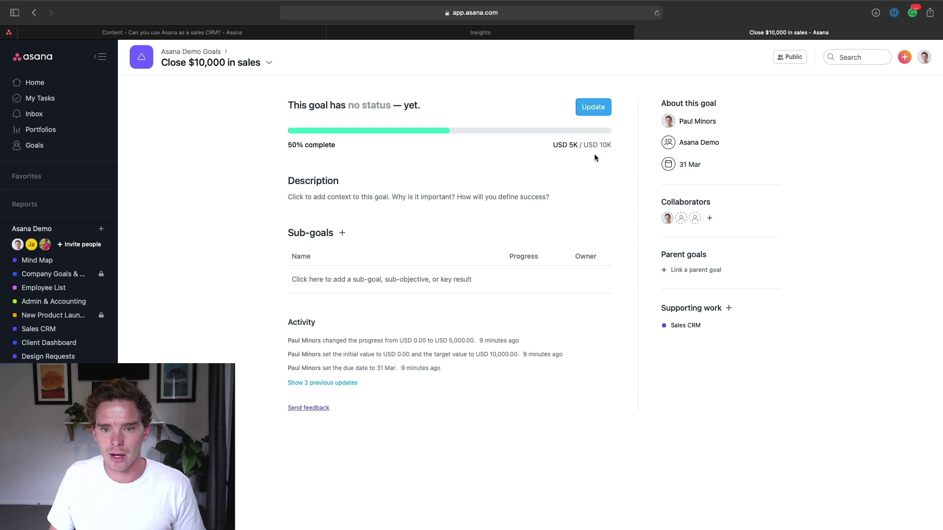
pyautogui.click(682, 326)
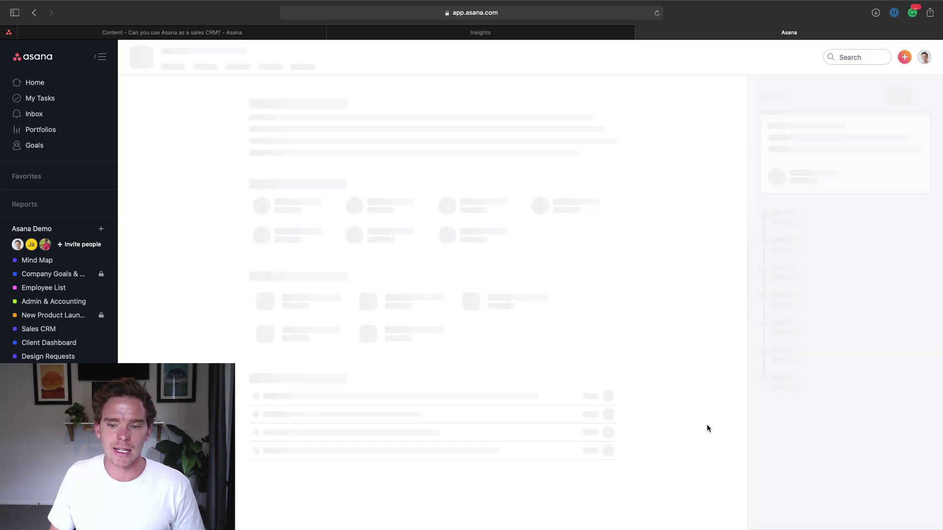
pyautogui.scroll(-1, 545, 442)
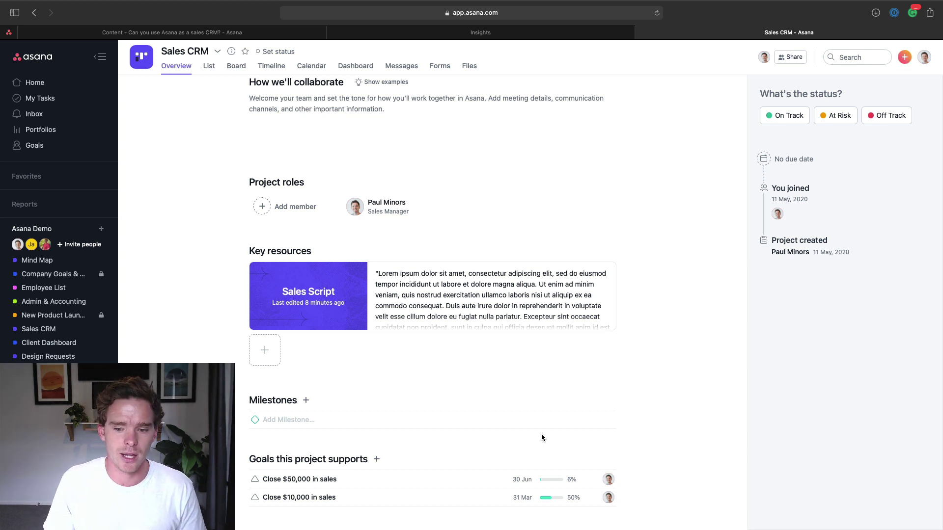
pyautogui.scroll(1, 536, 432)
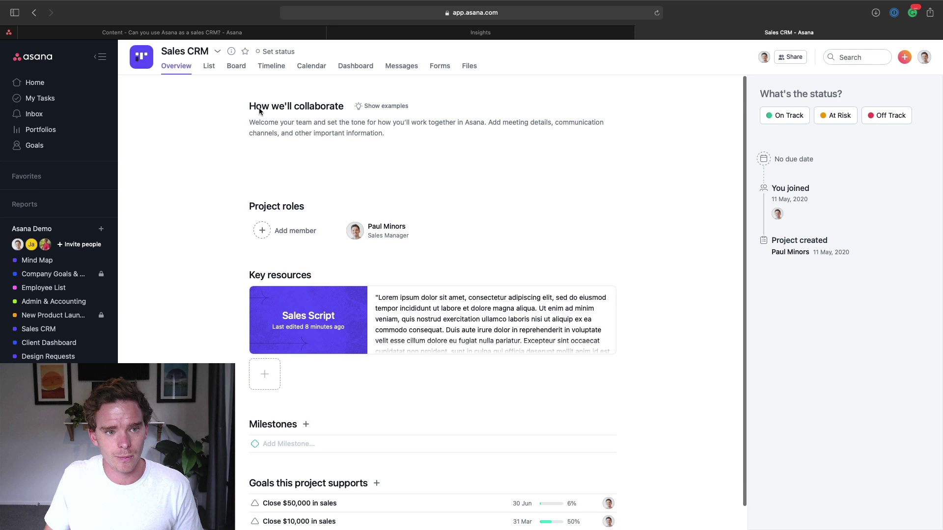
# Step: Return to the board and open the USD 5,000.00 Needs Defined lead's details
pyautogui.click(241, 67)
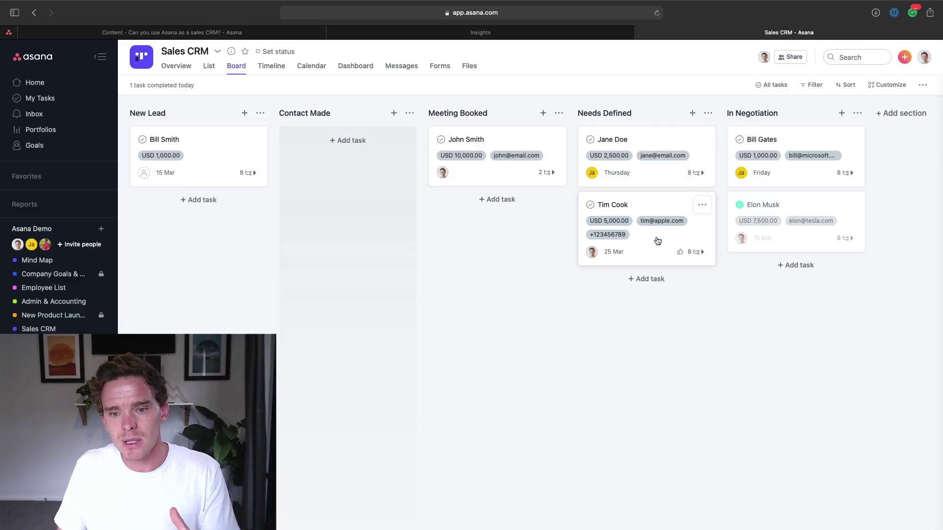
pyautogui.click(659, 241)
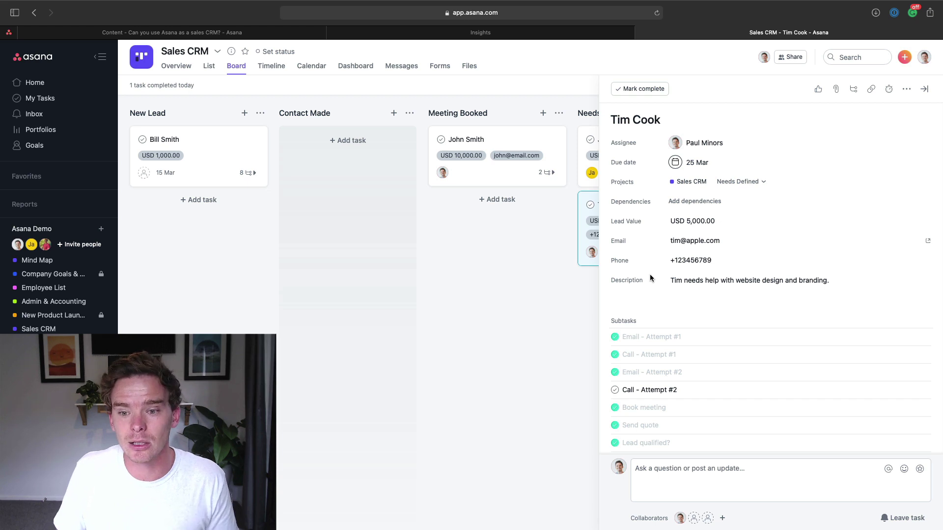
# Step: View the Sales CRM dashboard and inspect the Lead value by status donut chart
pyautogui.click(364, 67)
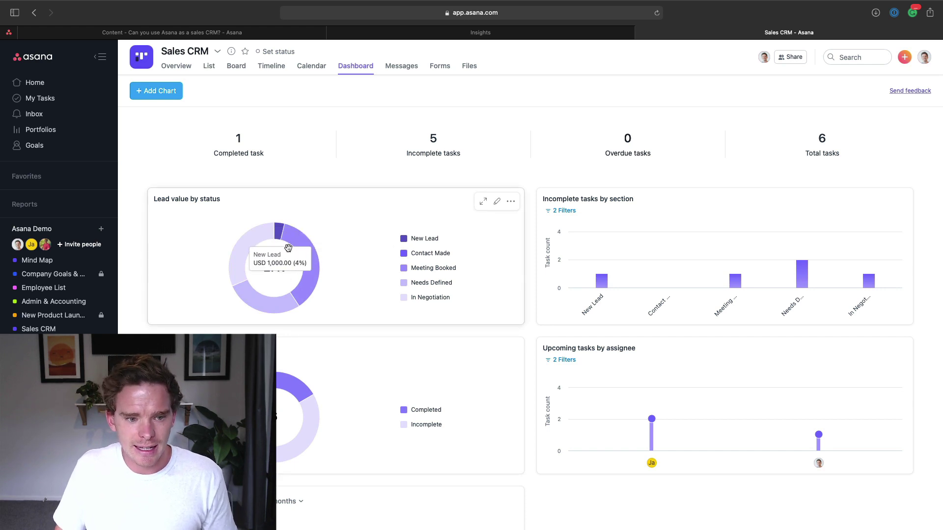
pyautogui.moveTo(313, 265)
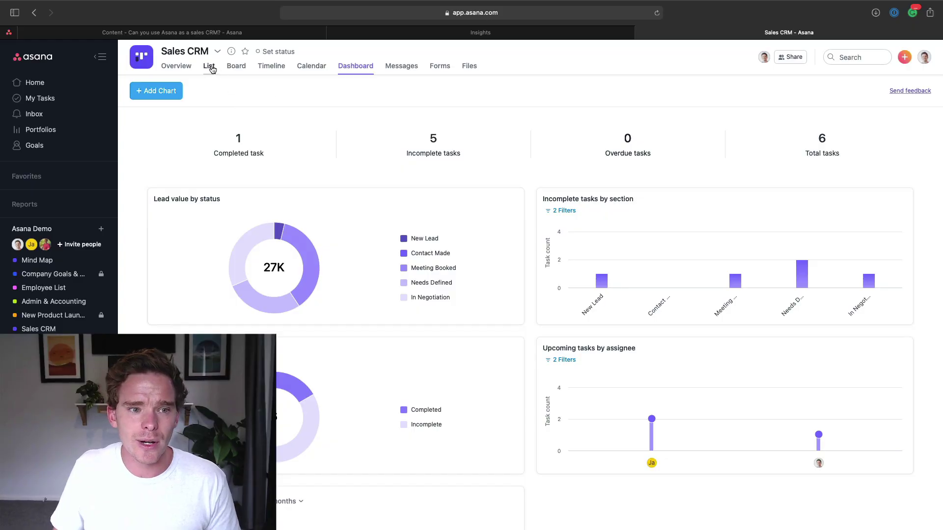
# Step: Glance at the List view, then open the USD 10,000.00 Meeting Booked lead on the board
pyautogui.click(210, 67)
pyautogui.click(236, 65)
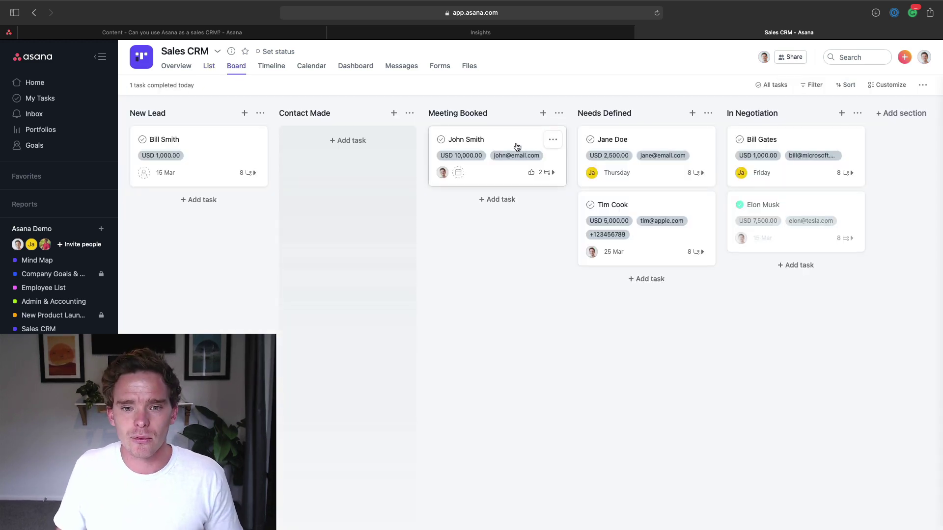
pyautogui.click(517, 147)
pyautogui.scroll(-2, 815, 376)
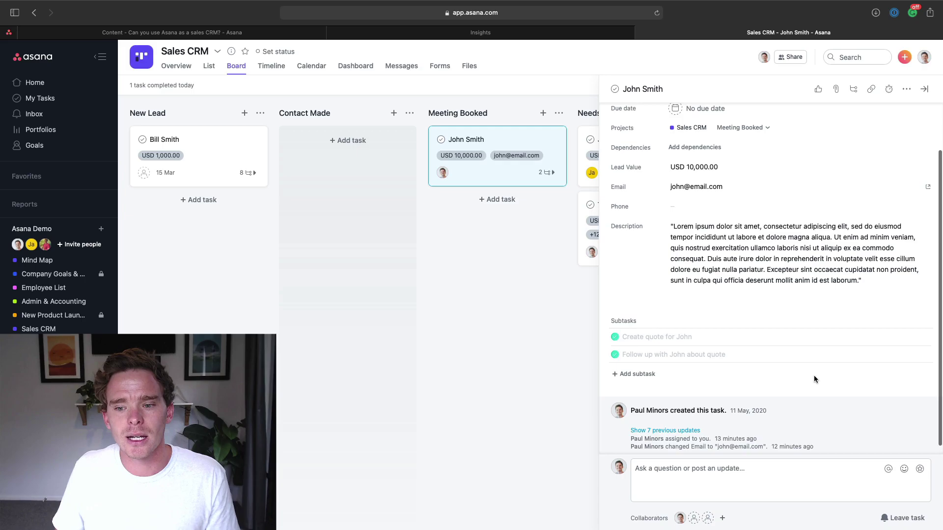